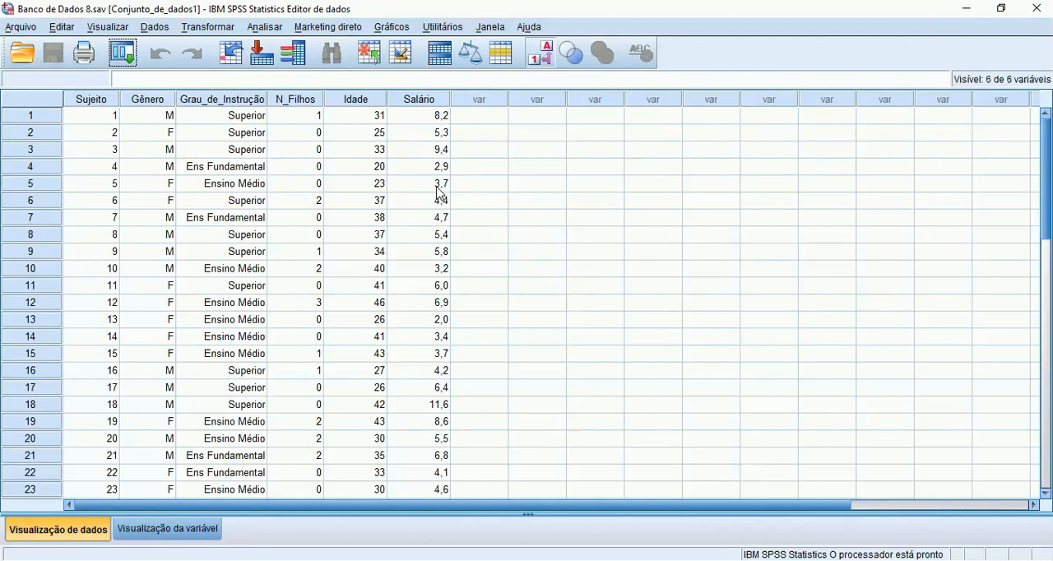
Run a univariate general linear model with Idade as the dependent variable and Grau_de_Instrução as the fixed factor
left_click(264, 27)
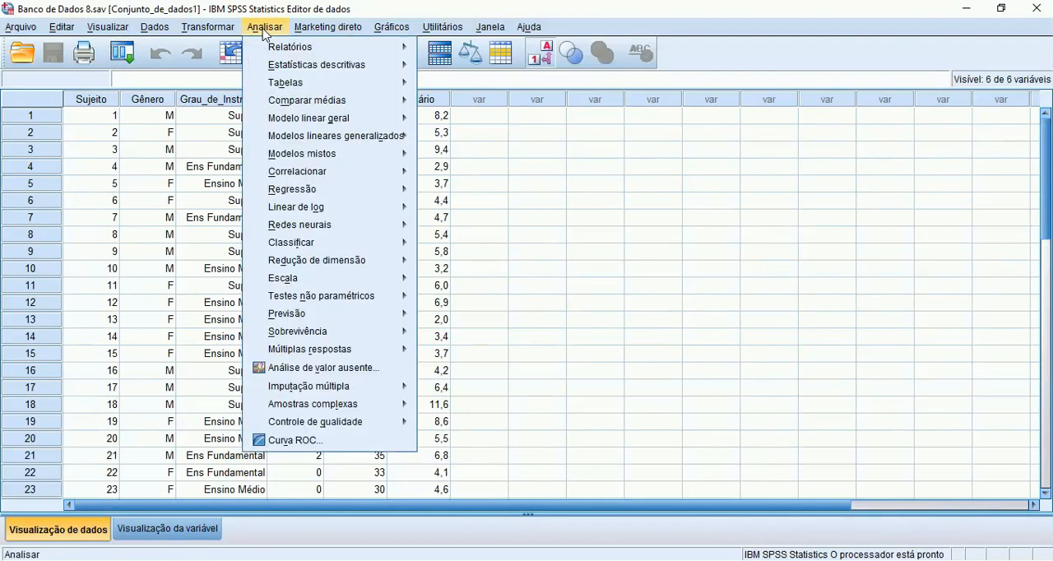
mouse_move(305, 122)
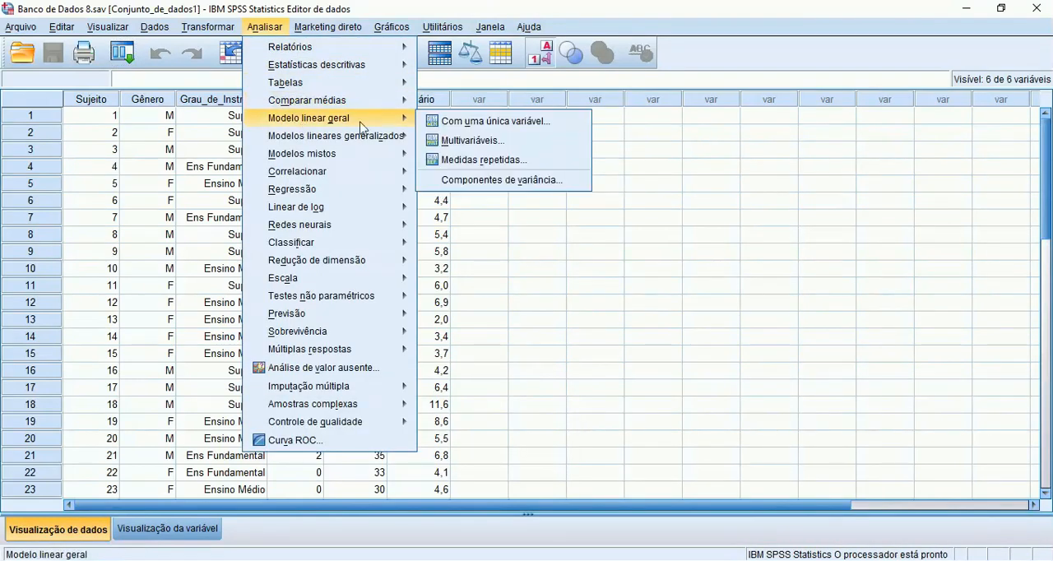
left_click(437, 123)
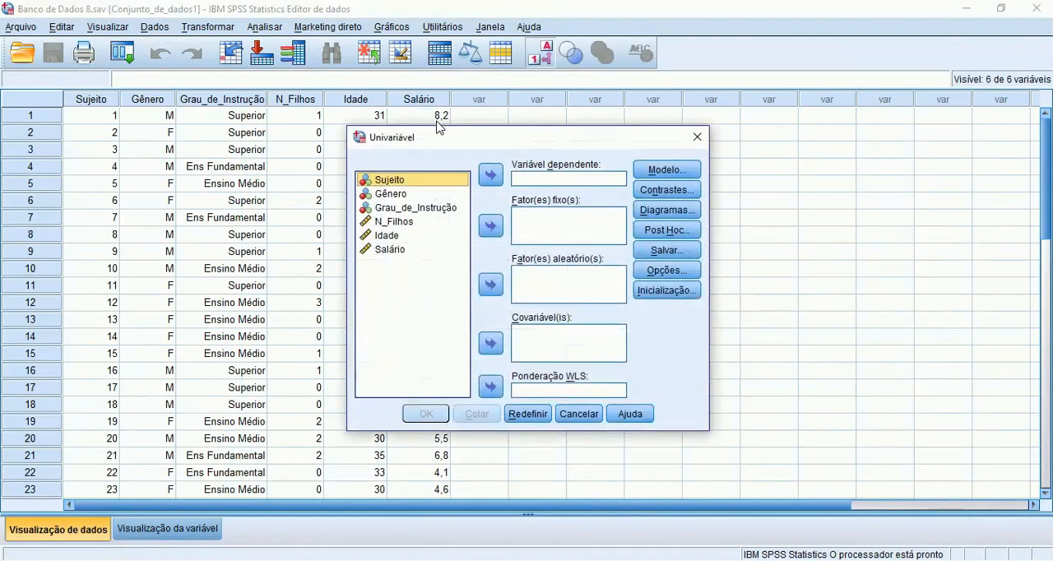
left_click(411, 207)
left_click(488, 227)
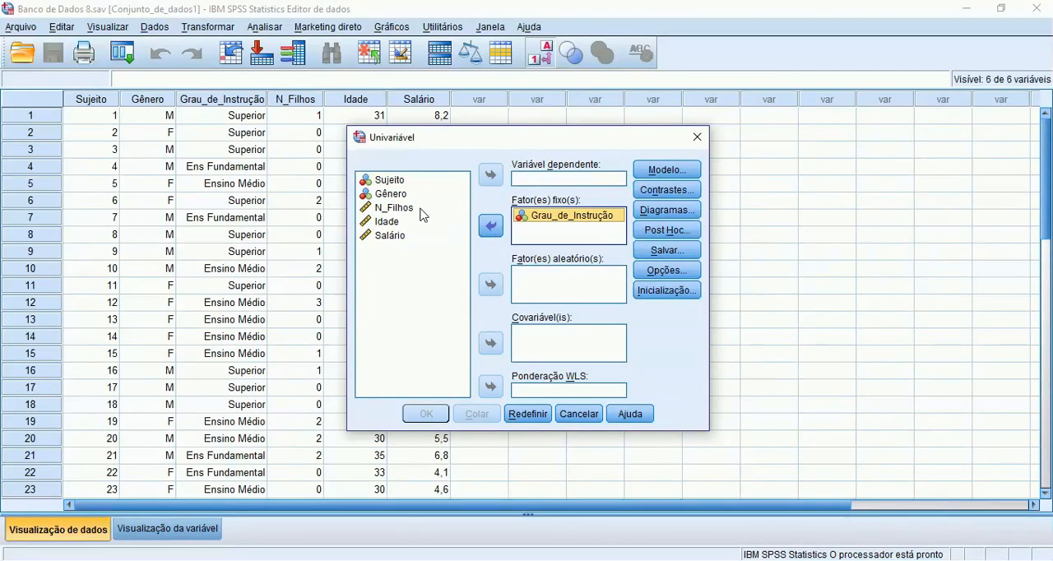
left_click(386, 222)
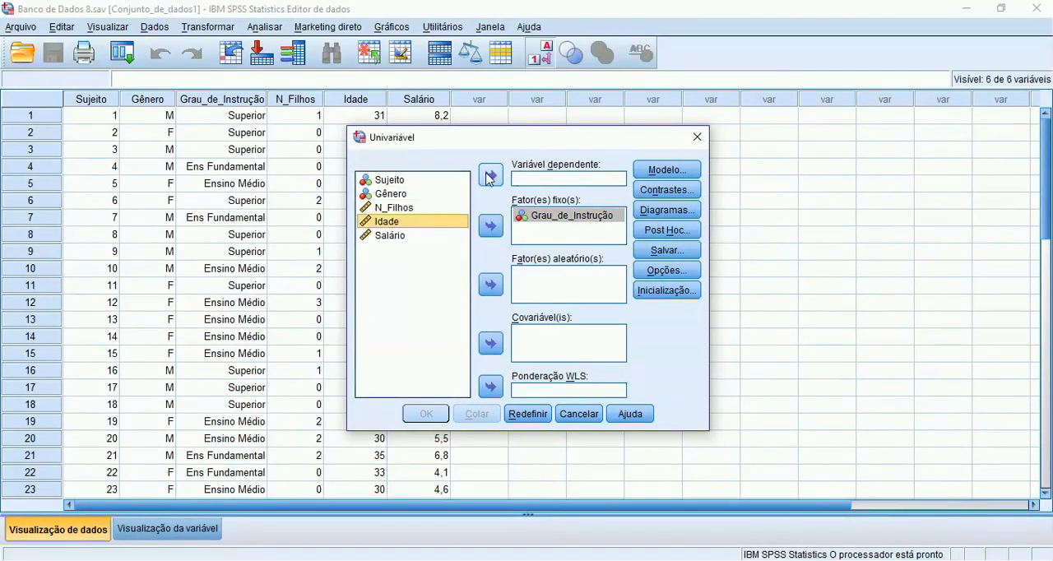
left_click(490, 174)
left_click(426, 414)
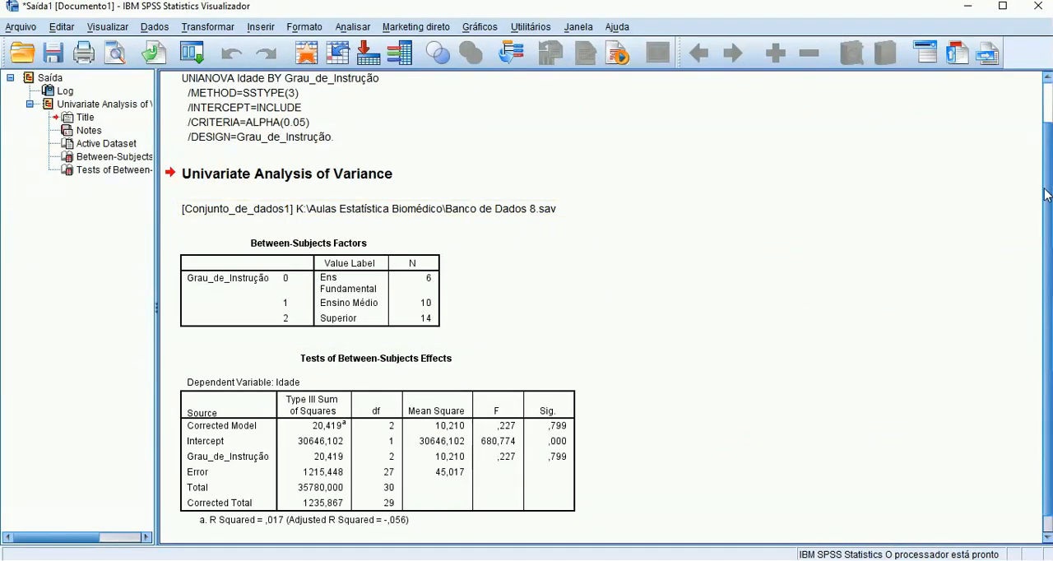
left_click_drag(1047, 192, 1047, 210)
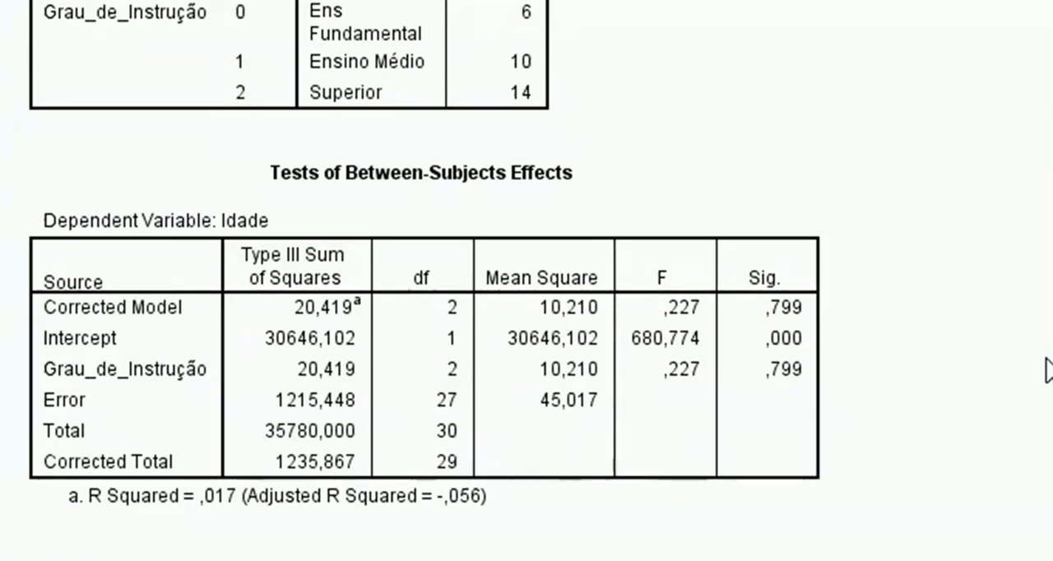
Return to the data editor, reopen the univariate general linear model setup and remove Idade and Grau_de_Instrução from their roles
mouse_move(646, 559)
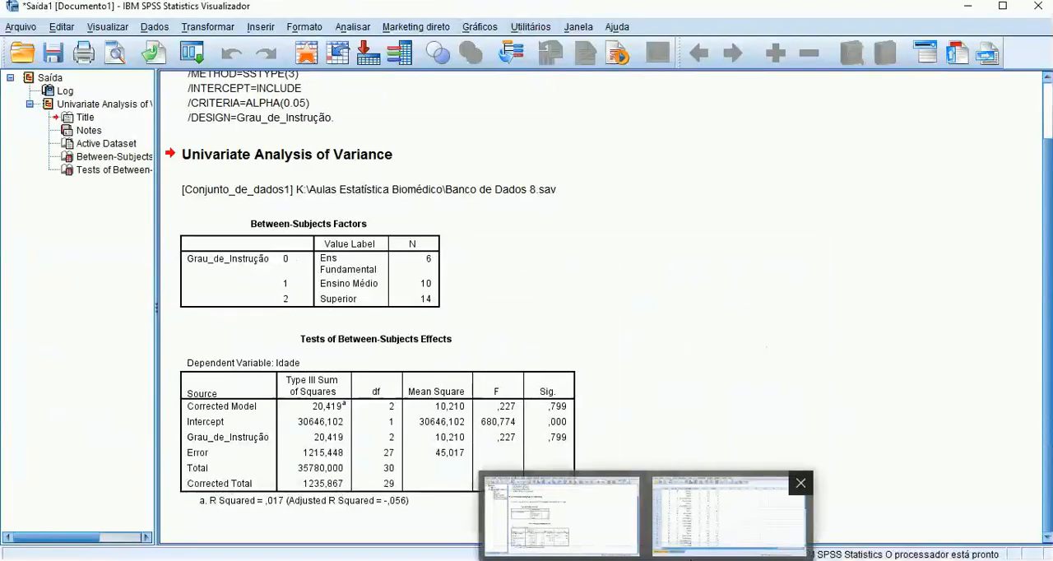
left_click(728, 513)
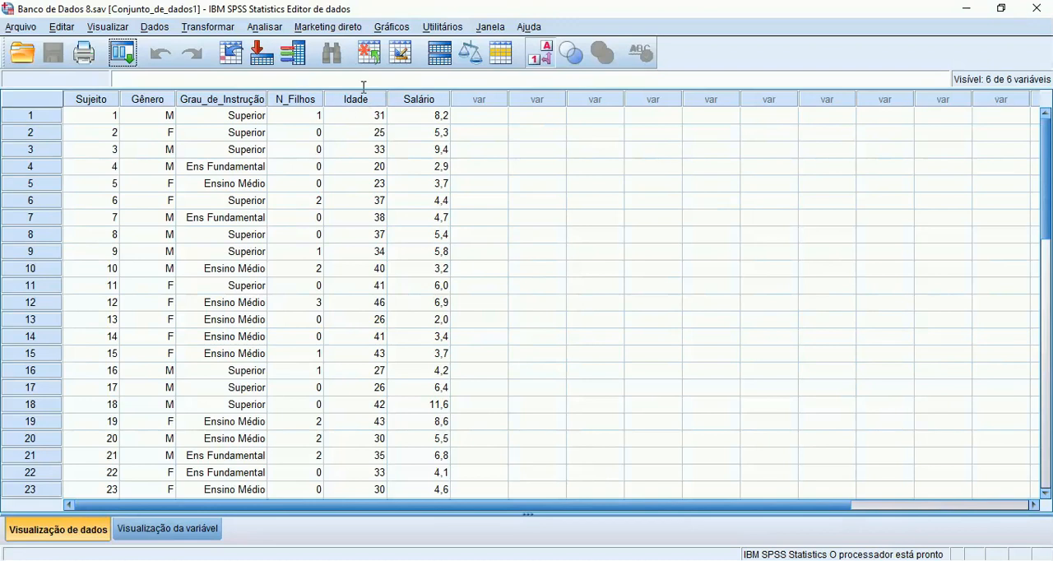
left_click(264, 31)
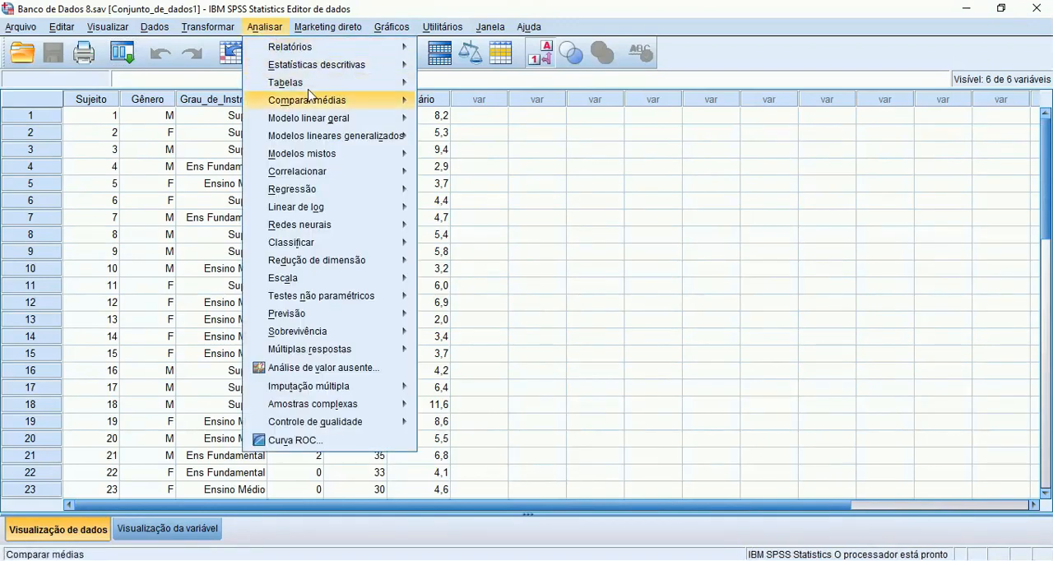
mouse_move(315, 126)
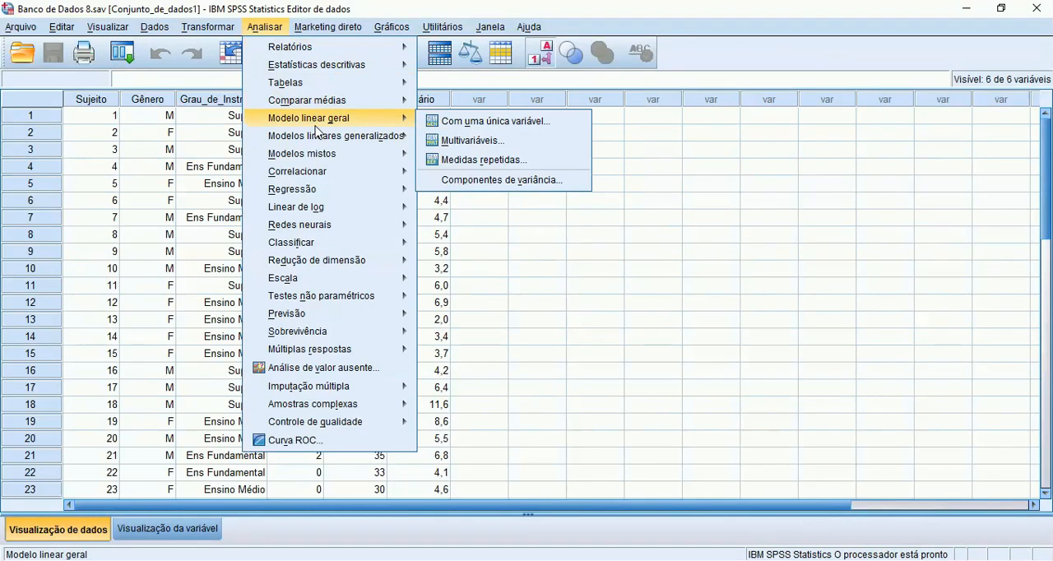
left_click(457, 125)
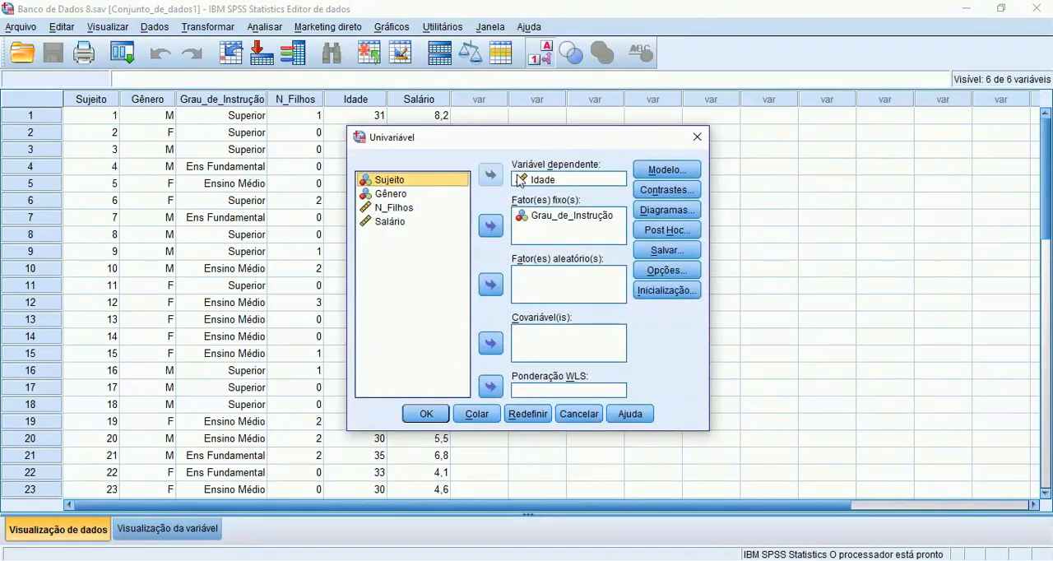
left_click(539, 185)
left_click(490, 174)
left_click(542, 219)
left_click(498, 225)
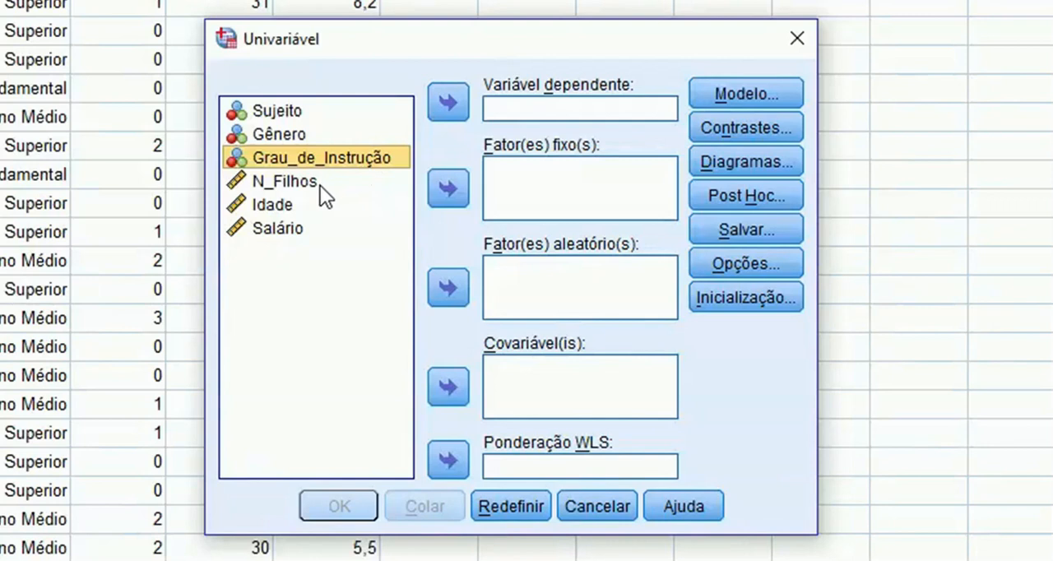
Assign Salário as the dependent variable, Grau_de_Instrução as the fixed factor and Idade as the covariate
left_click(298, 224)
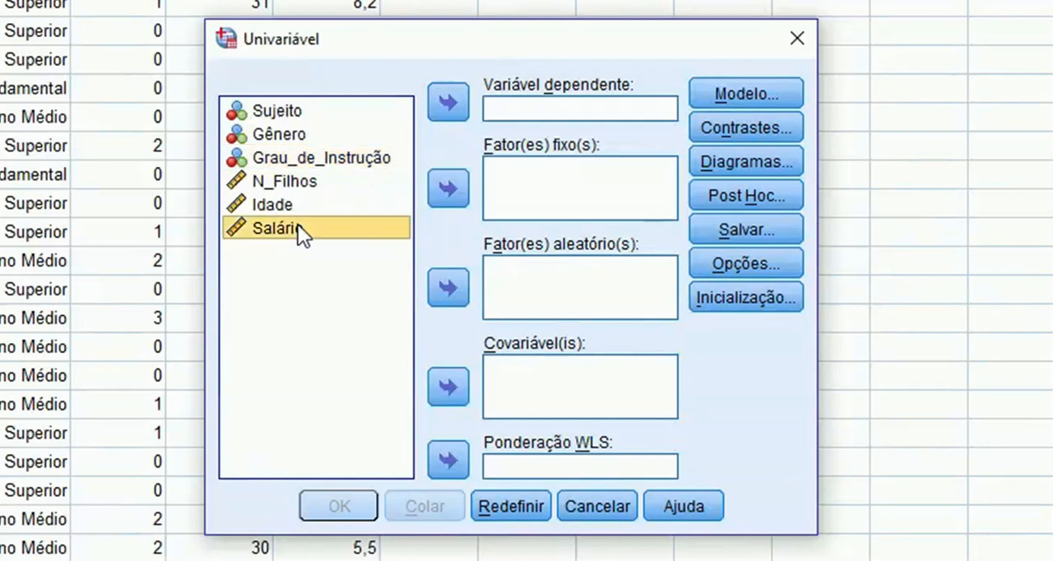
left_click(449, 105)
left_click(333, 159)
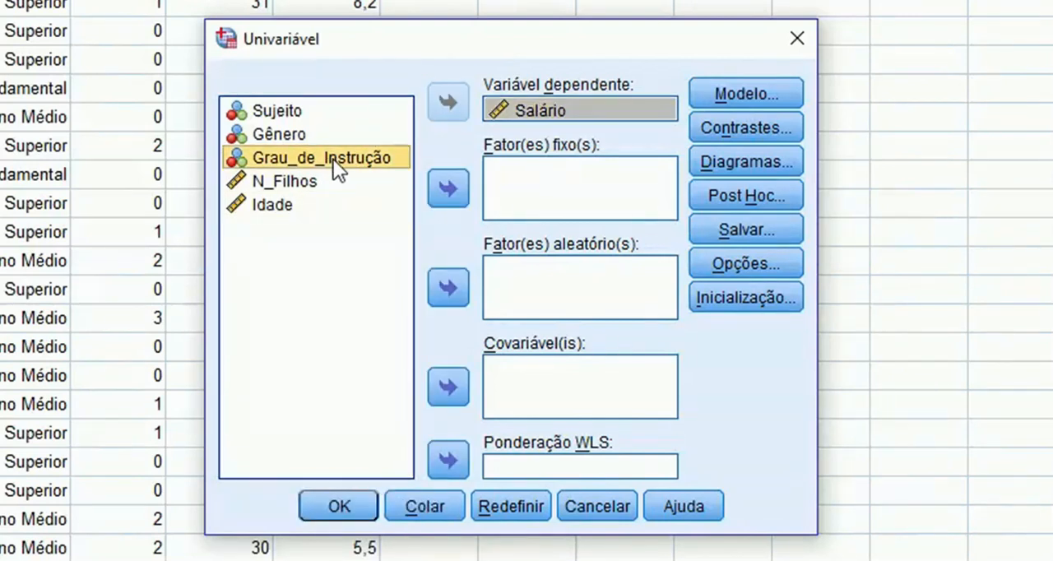
left_click(450, 188)
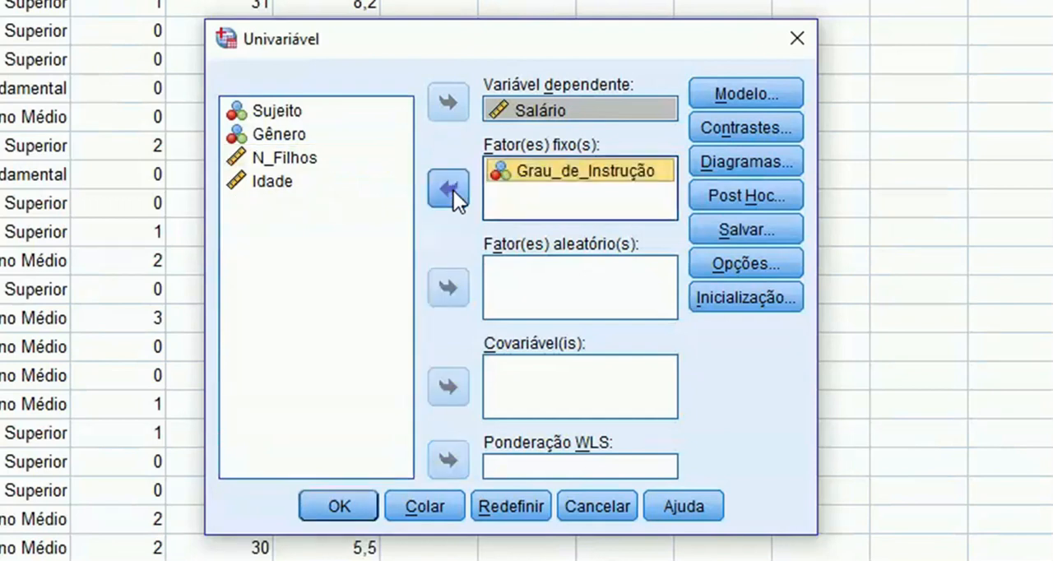
left_click(294, 183)
left_click(449, 386)
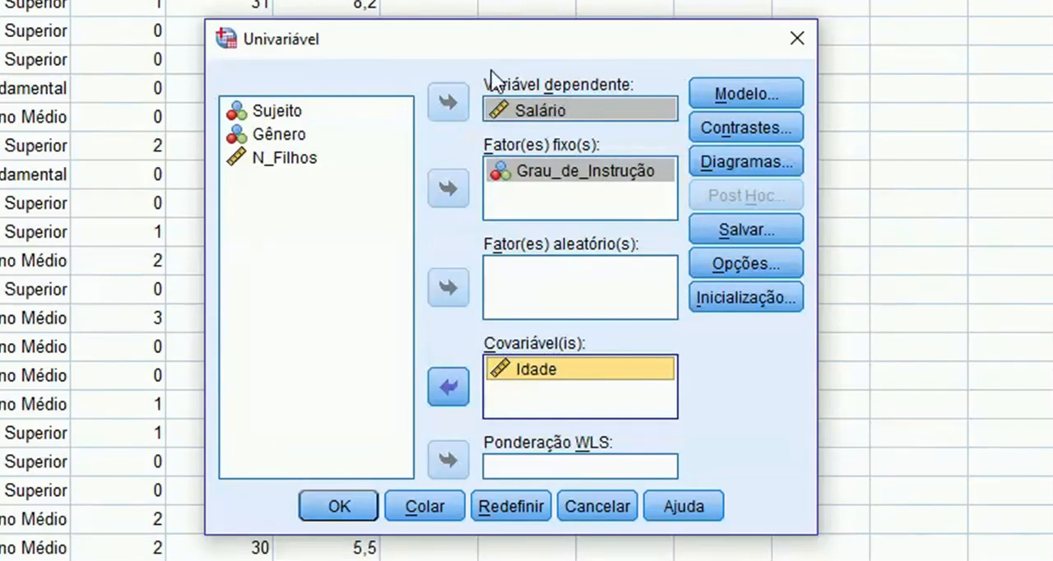
Specify a custom model (Personalizado) containing the main effects of Grau_de_Instrução and Idade
left_click(709, 96)
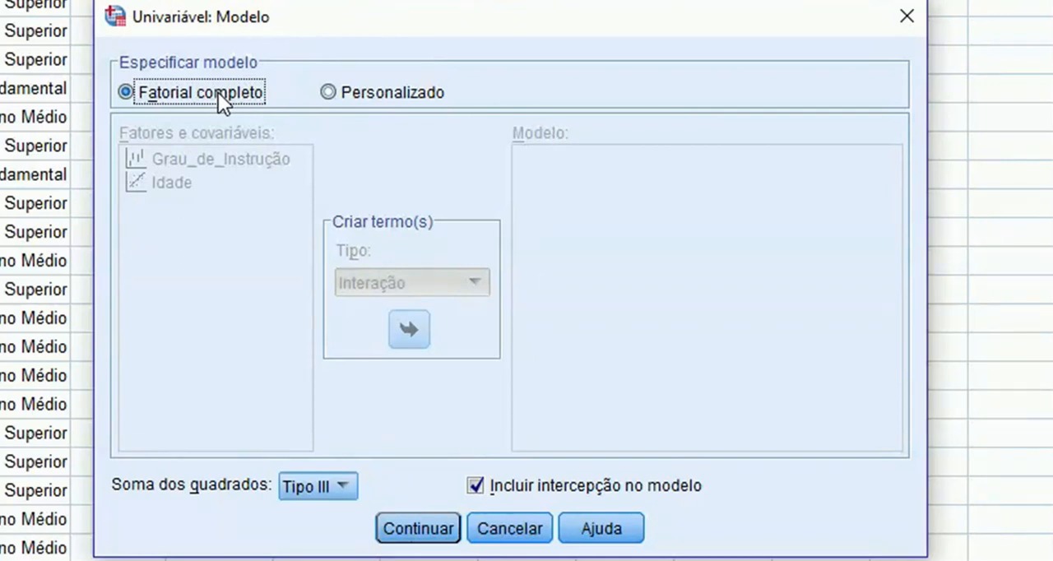
left_click(347, 90)
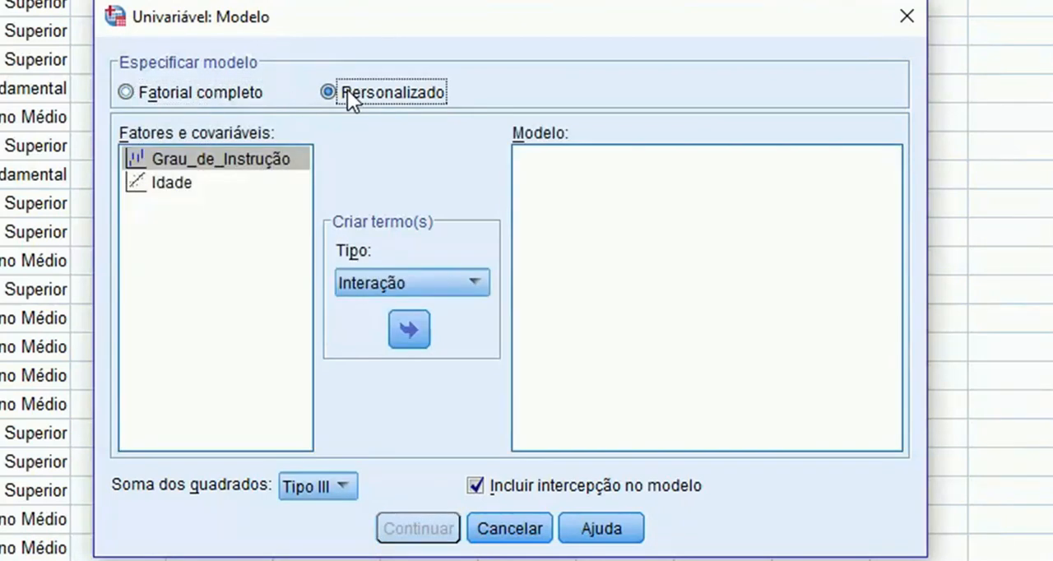
left_click(202, 181)
left_click_drag(170, 183, 179, 164)
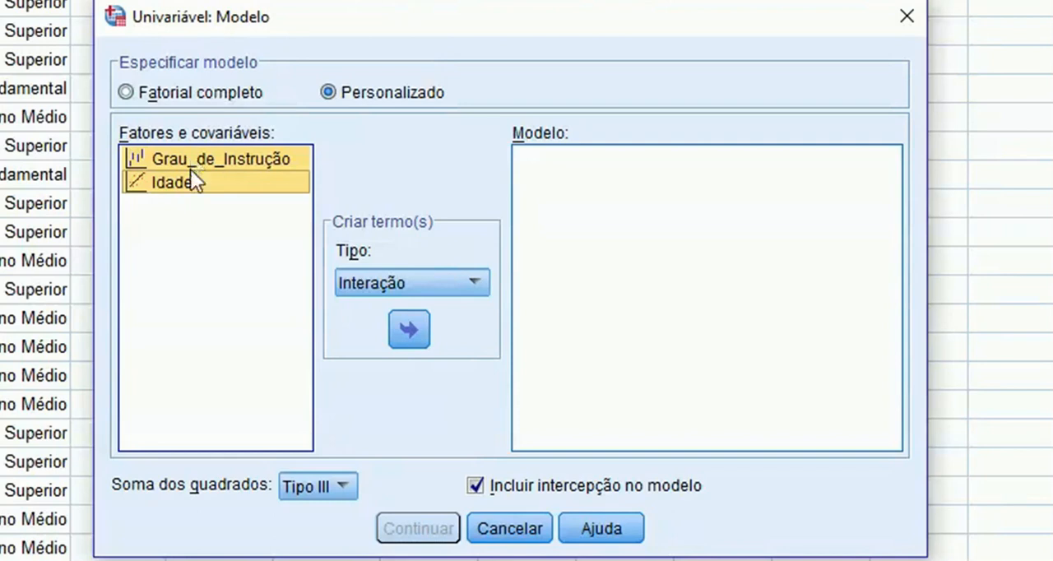
left_click(367, 279)
left_click(387, 333)
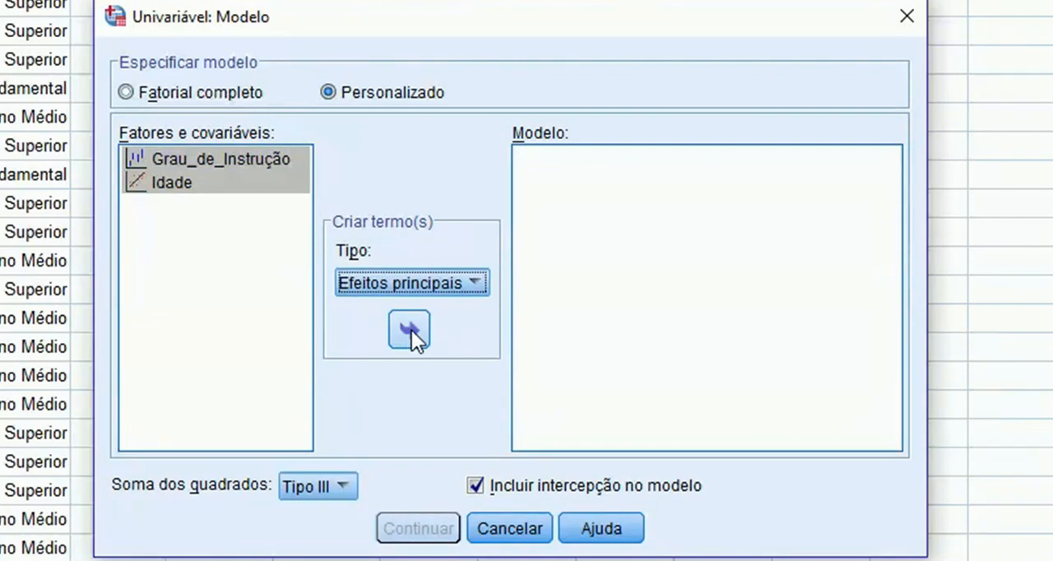
left_click(409, 330)
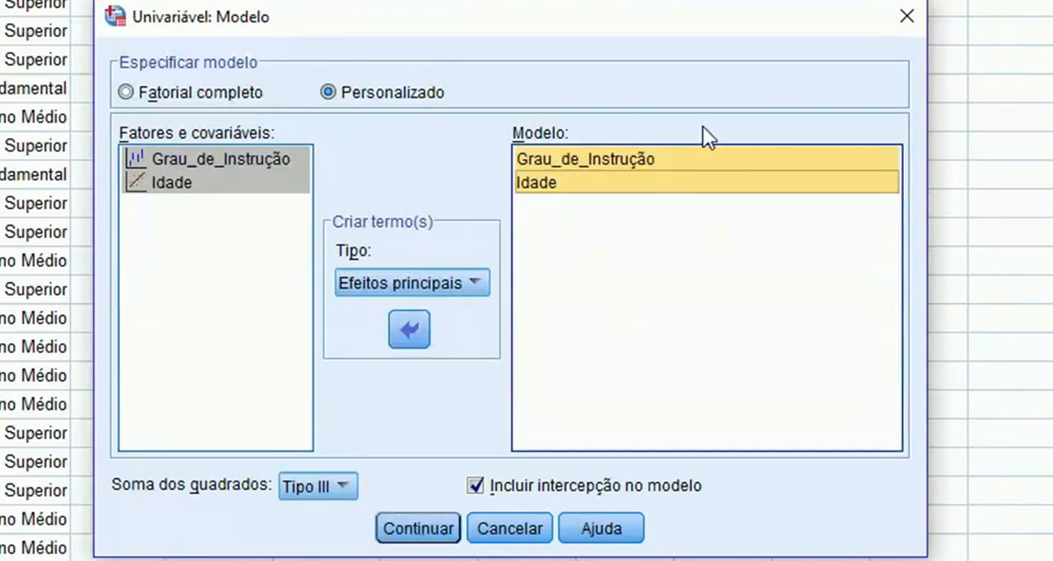
Add the Grau_de_Instrução*Idade interaction term to the custom model and run the analysis
left_click(236, 150)
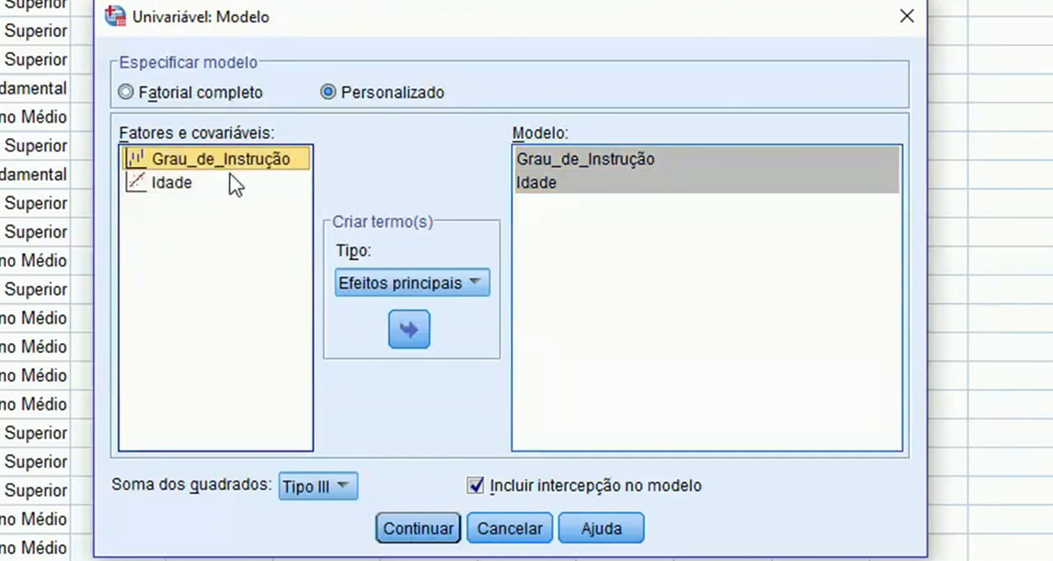
left_click(227, 185, "shift")
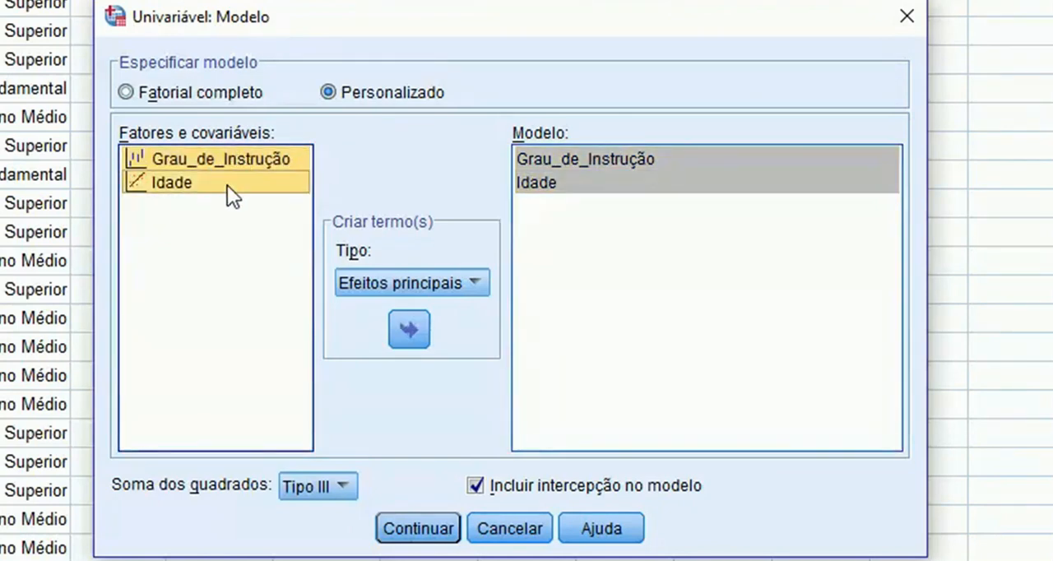
left_click(385, 286)
left_click(385, 303)
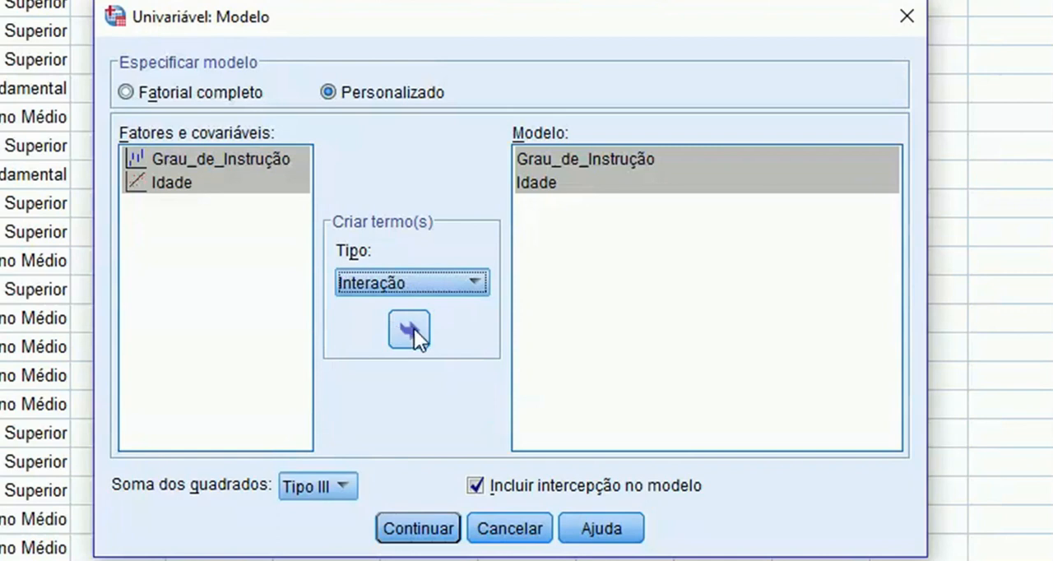
left_click(413, 329)
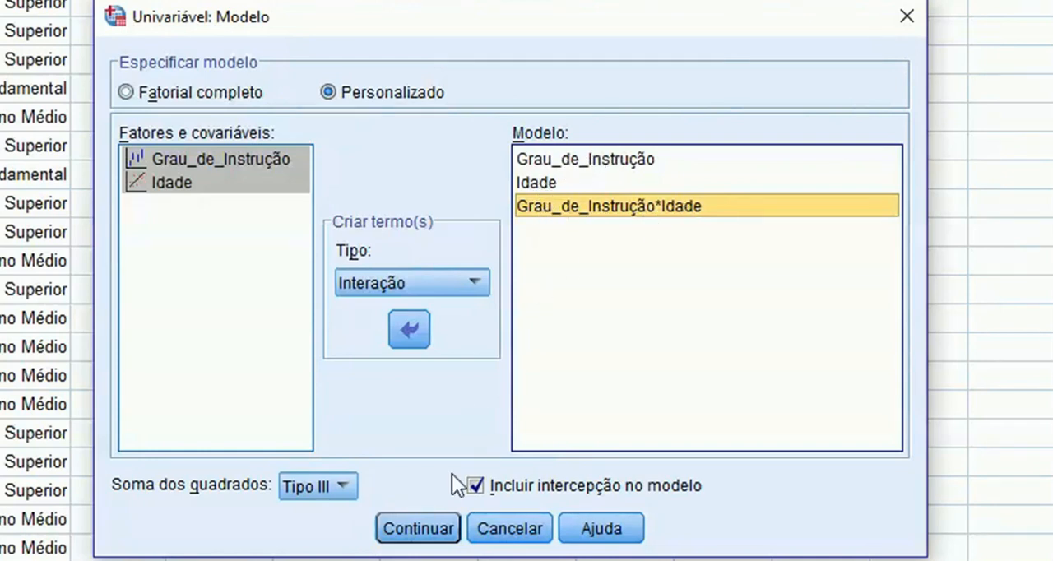
left_click(428, 530)
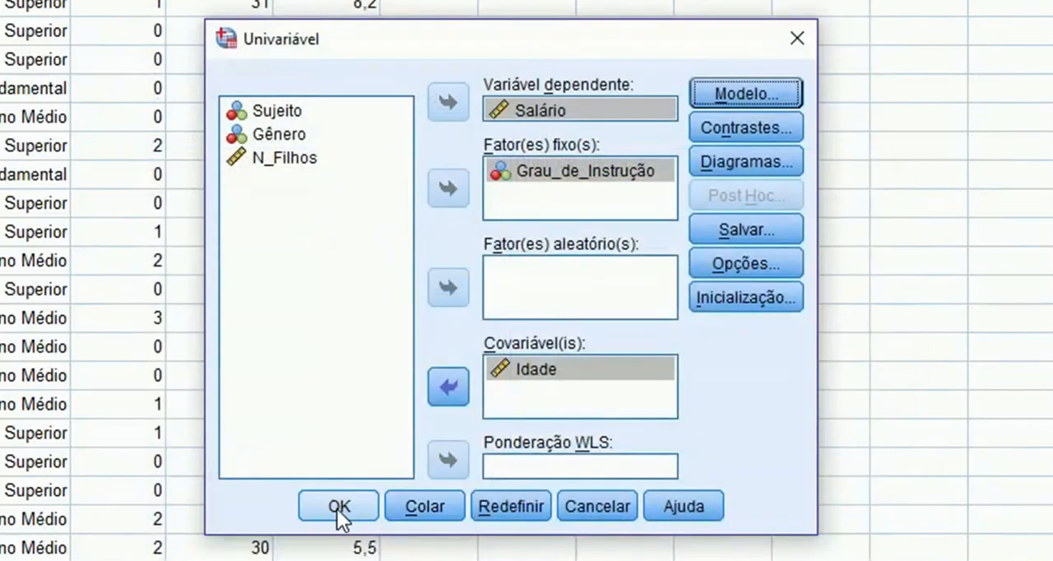
left_click(341, 516)
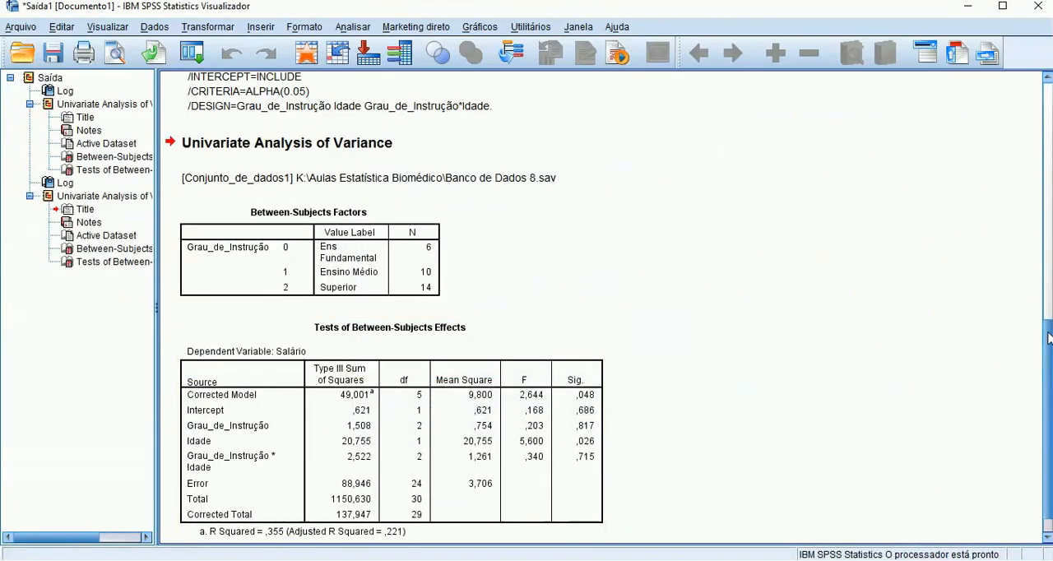
left_click_drag(1047, 347, 1047, 374)
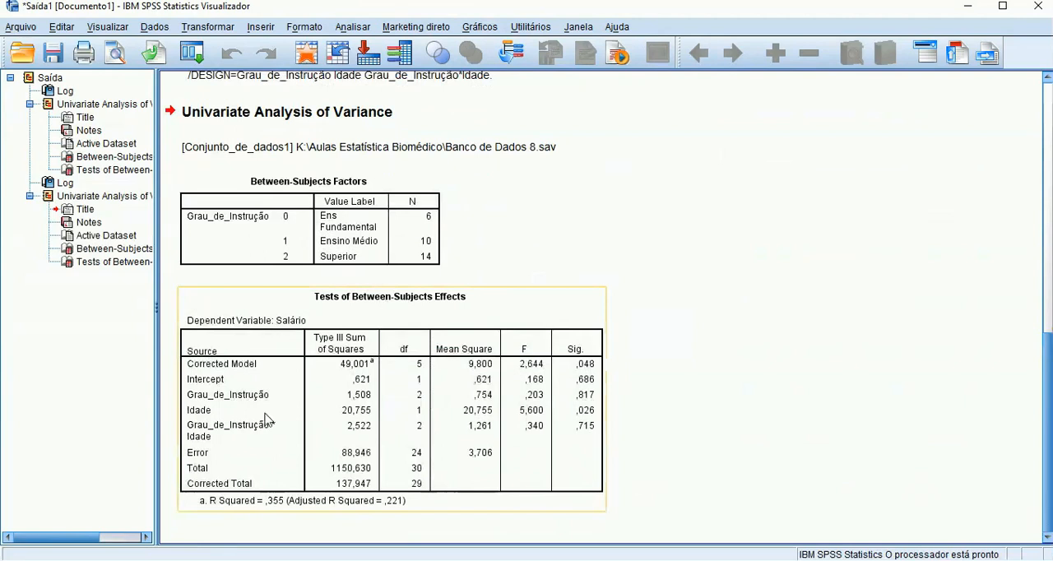